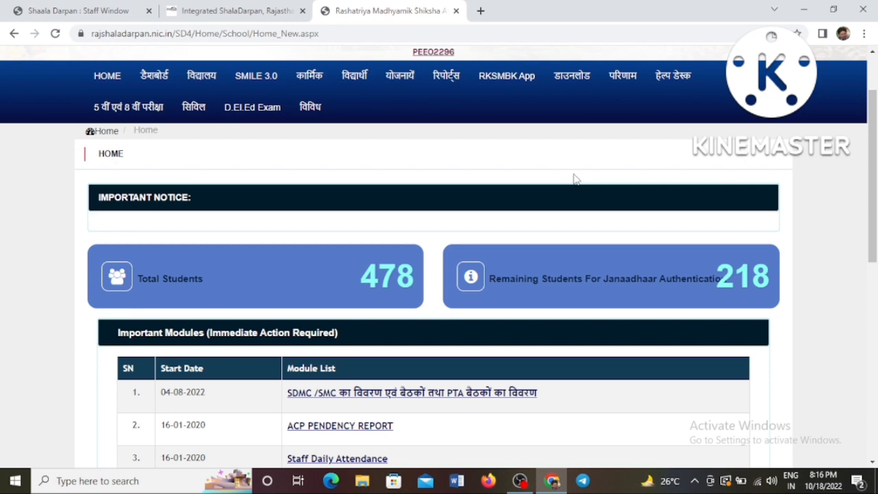
Step: Open the volunteer detail form through विविध › स्वयंसेवक का विवरण जोड़ें
{"action": "left_click", "coordinate": [312, 107]}
{"action": "scroll", "coordinate": [353, 227], "scroll_direction": "down", "scroll_amount": 2}
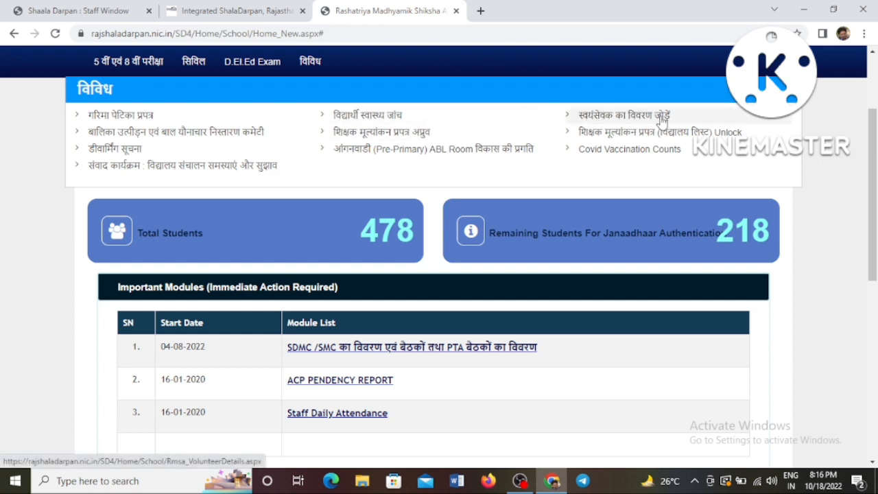
{"action": "left_click", "coordinate": [631, 120]}
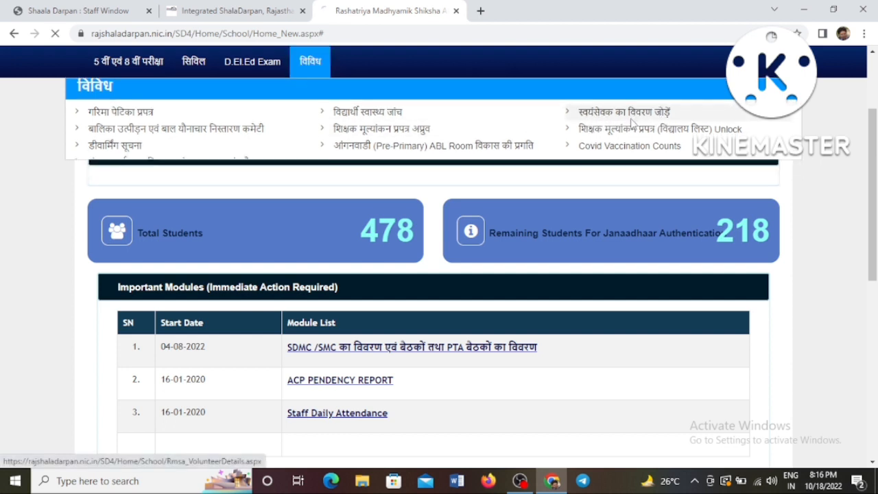
{"action": "scroll", "coordinate": [563, 157], "scroll_direction": "down", "scroll_amount": 1}
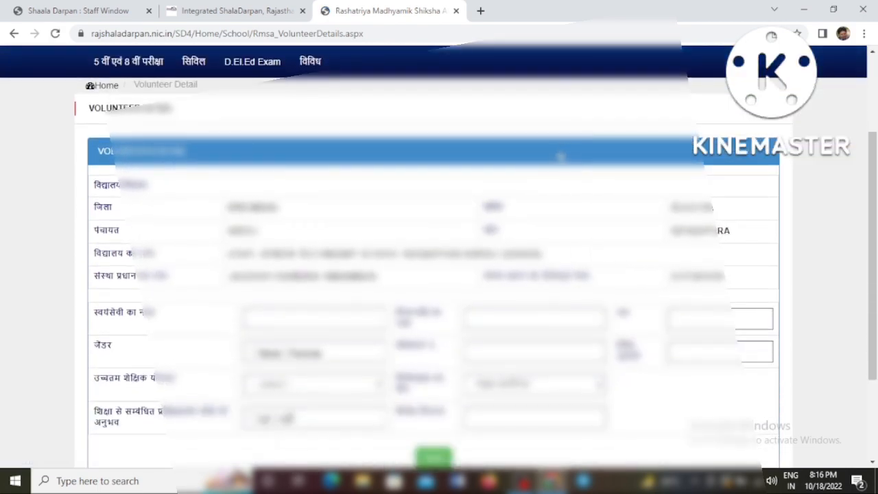
{"action": "scroll", "coordinate": [559, 157], "scroll_direction": "down", "scroll_amount": 2}
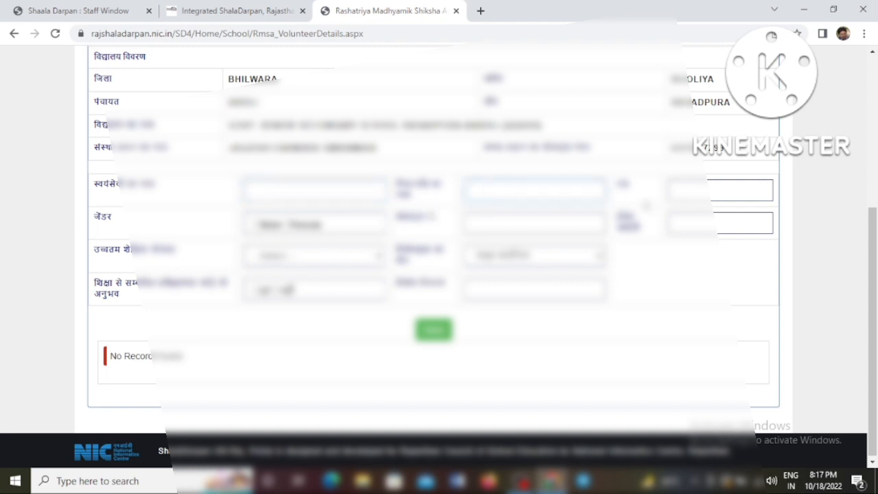
Step: Select the volunteer's gender and choose the highest education level from its dropdown
{"action": "left_click", "coordinate": [686, 194]}
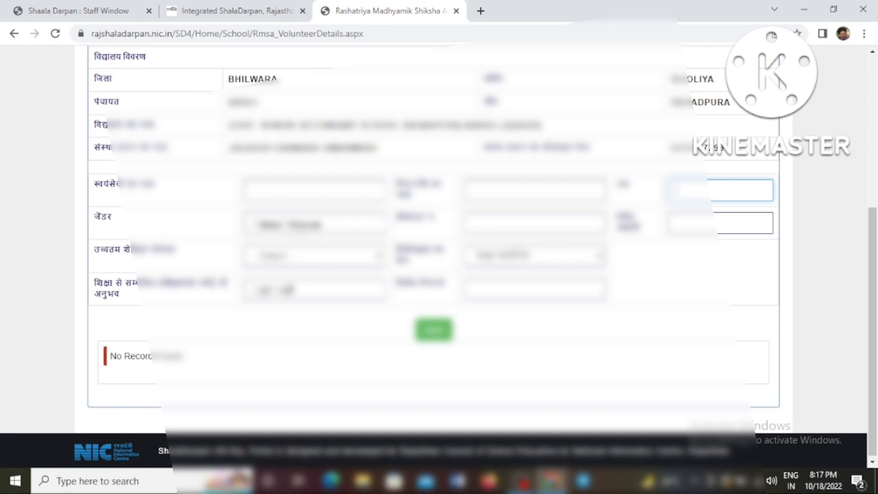
{"action": "left_click", "coordinate": [257, 227]}
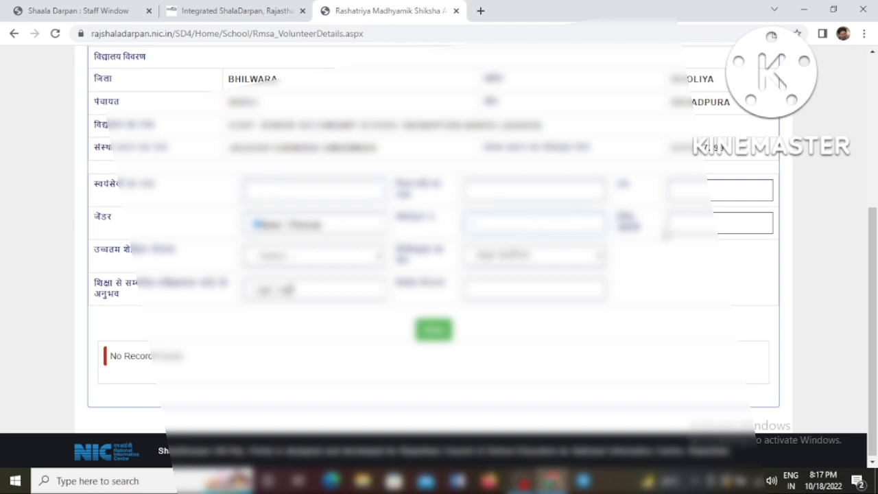
{"action": "left_click", "coordinate": [686, 224]}
{"action": "scroll", "coordinate": [686, 224], "scroll_direction": "down", "scroll_amount": 1}
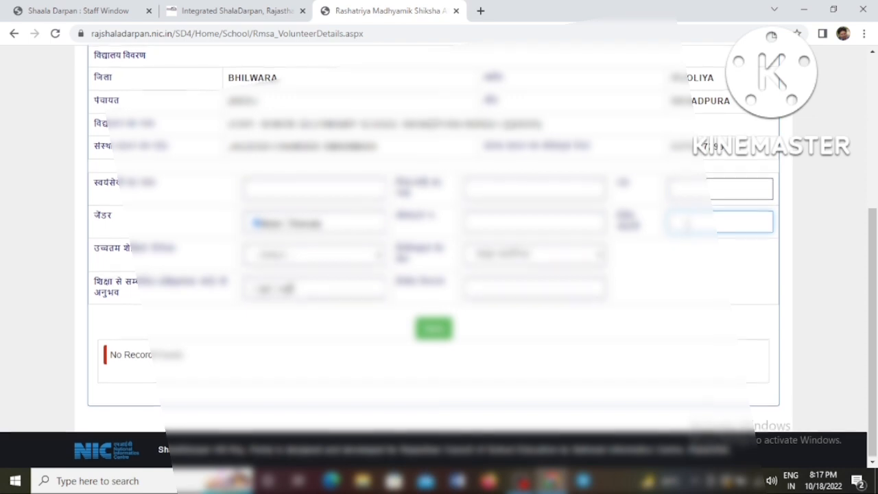
{"action": "left_click", "coordinate": [350, 263]}
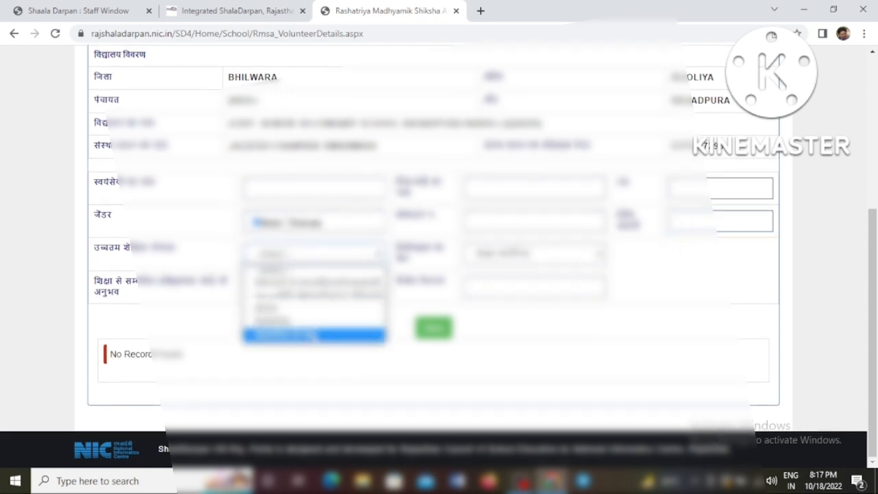
{"action": "left_click", "coordinate": [284, 331]}
Step: Choose the volunteer's background, mark the education-related experience option, and submit the form
{"action": "left_click", "coordinate": [511, 256]}
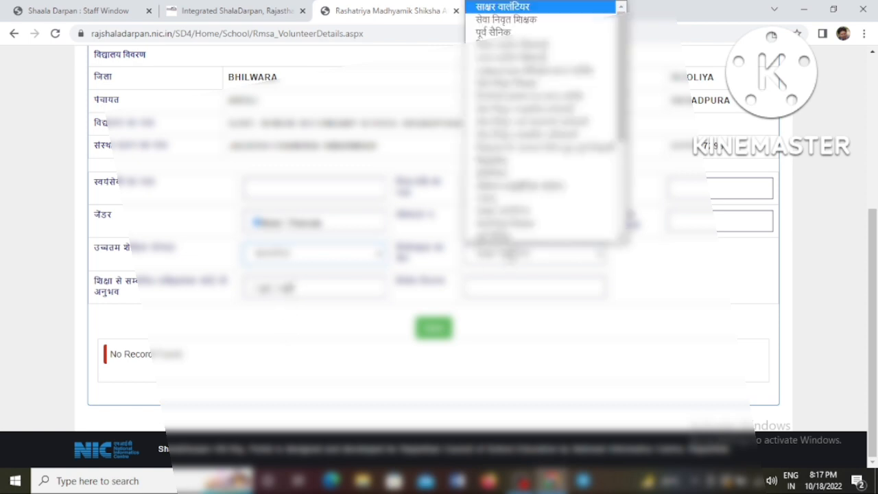
{"action": "scroll", "coordinate": [539, 206], "scroll_direction": "down", "scroll_amount": 5}
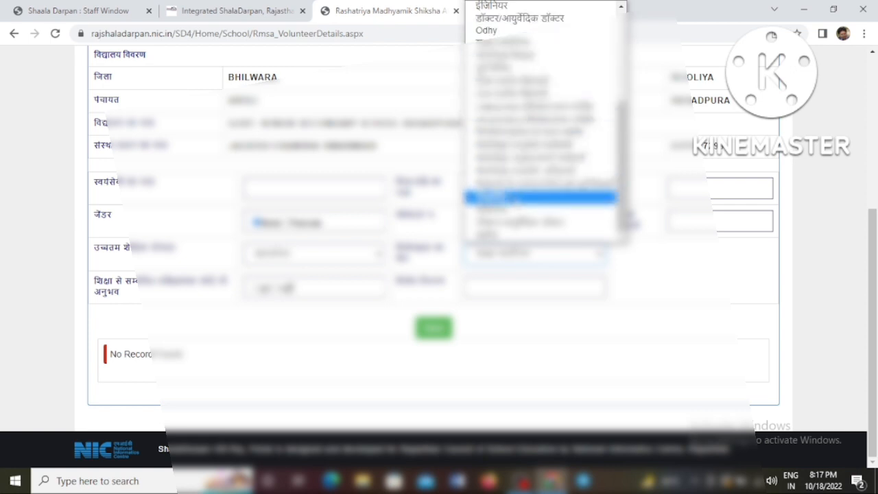
{"action": "left_click", "coordinate": [514, 186]}
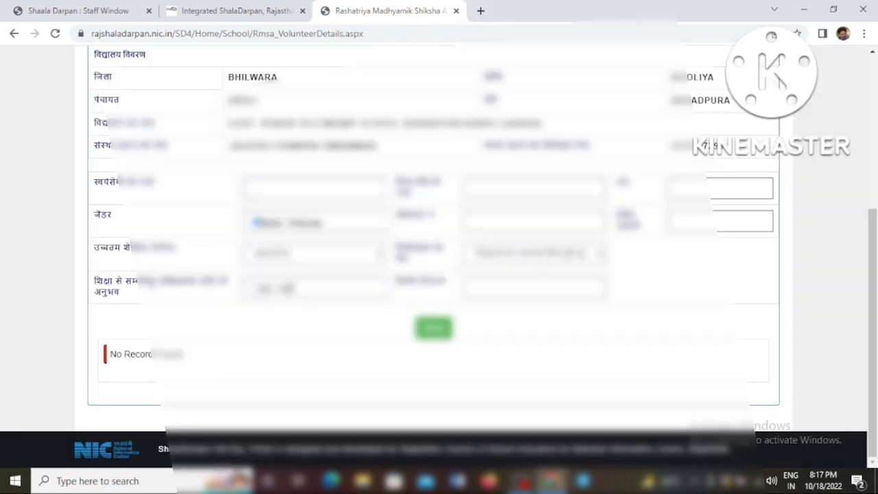
{"action": "left_click_drag", "start_coordinate": [104, 282], "coordinate": [206, 282]}
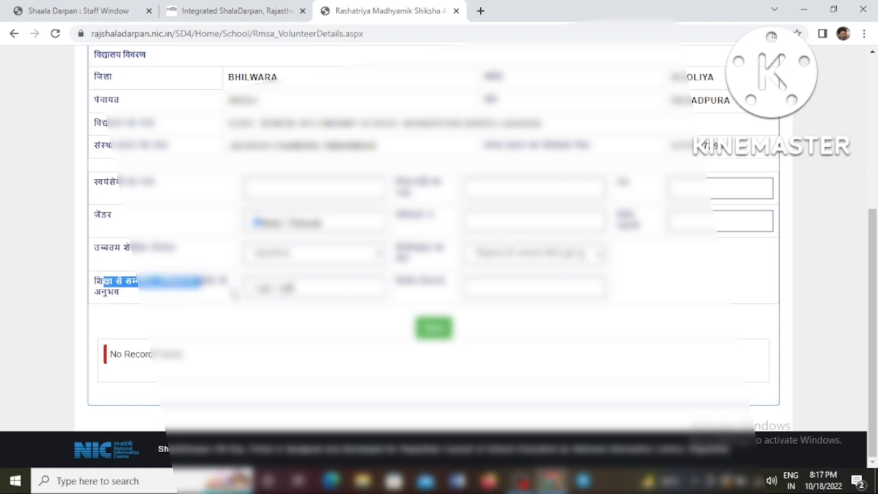
{"action": "left_click", "coordinate": [258, 289]}
{"action": "left_click", "coordinate": [473, 288]}
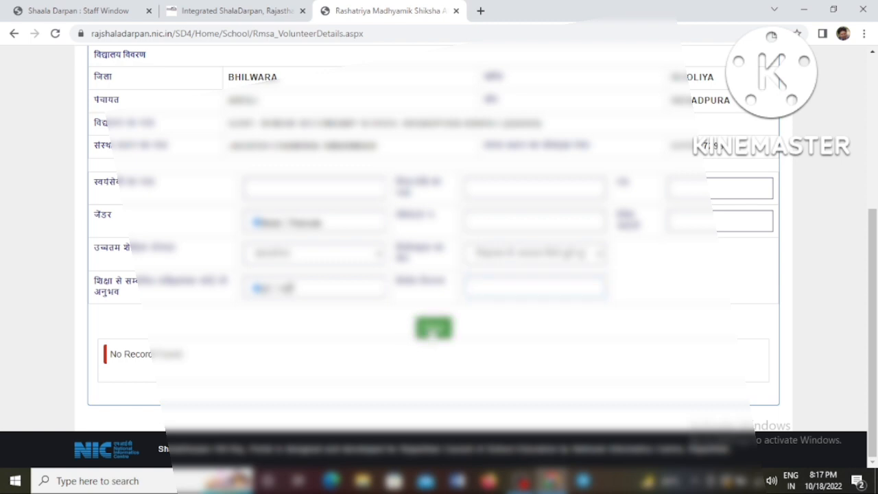
{"action": "left_click", "coordinate": [433, 331]}
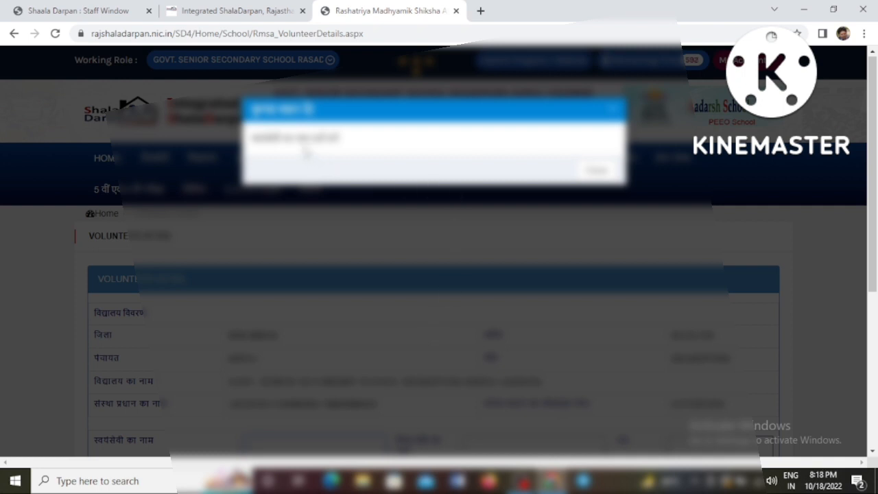
Step: Dismiss the alert and return to the volunteer name field with earlier choices kept
{"action": "left_click_drag", "start_coordinate": [302, 139], "coordinate": [339, 139]}
{"action": "left_click", "coordinate": [595, 171]}
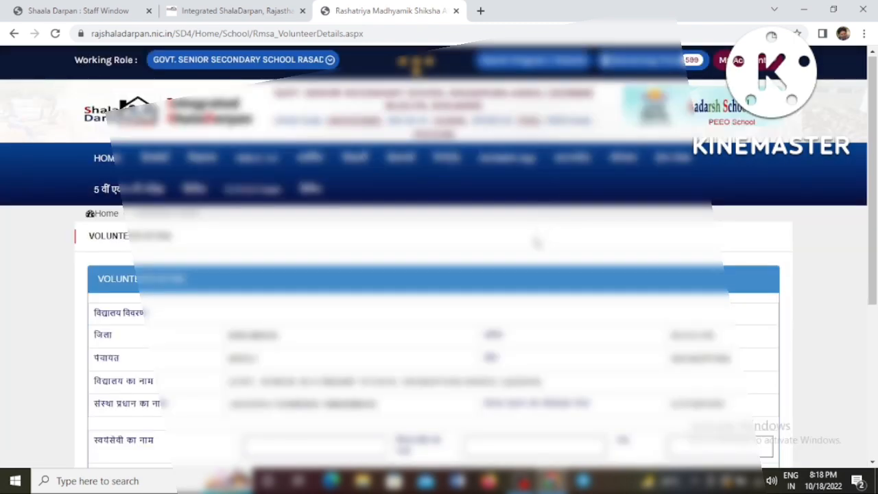
{"action": "scroll", "coordinate": [534, 244], "scroll_direction": "down", "scroll_amount": 3}
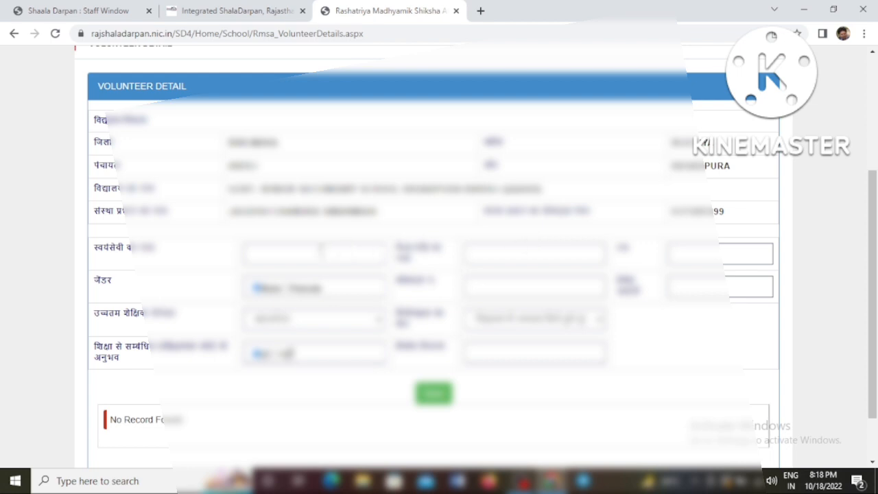
{"action": "left_click", "coordinate": [324, 251]}
{"action": "left_click", "coordinate": [344, 253]}
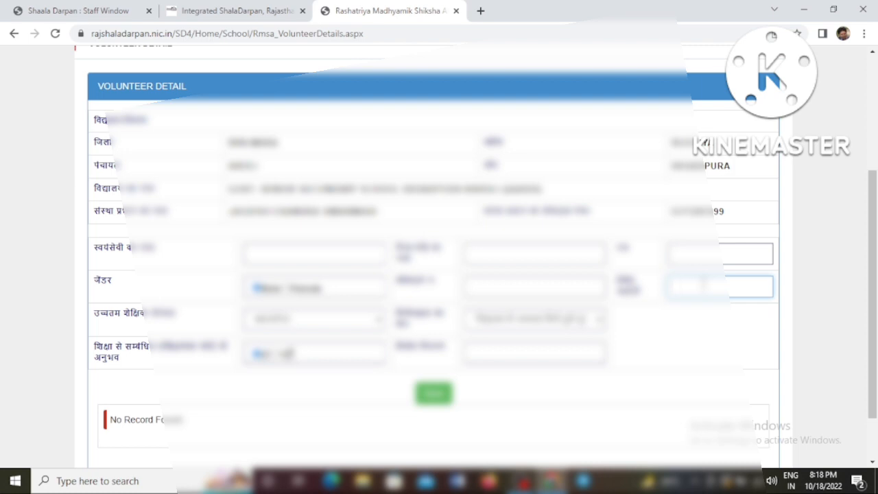
Step: Enter the volunteer's full name and age 25
{"action": "left_click", "coordinate": [330, 253]}
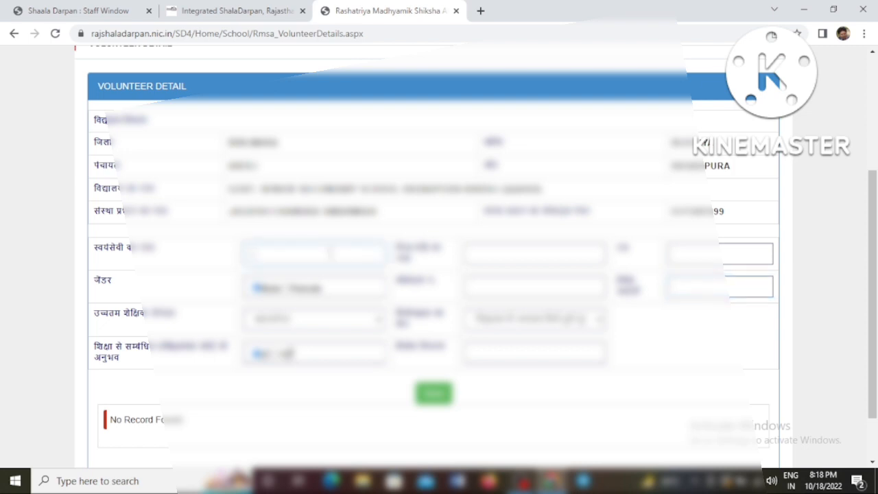
{"action": "type", "text": "ab"}
{"action": "key", "text": "BackSpace"}
{"action": "key", "text": "BackSpace"}
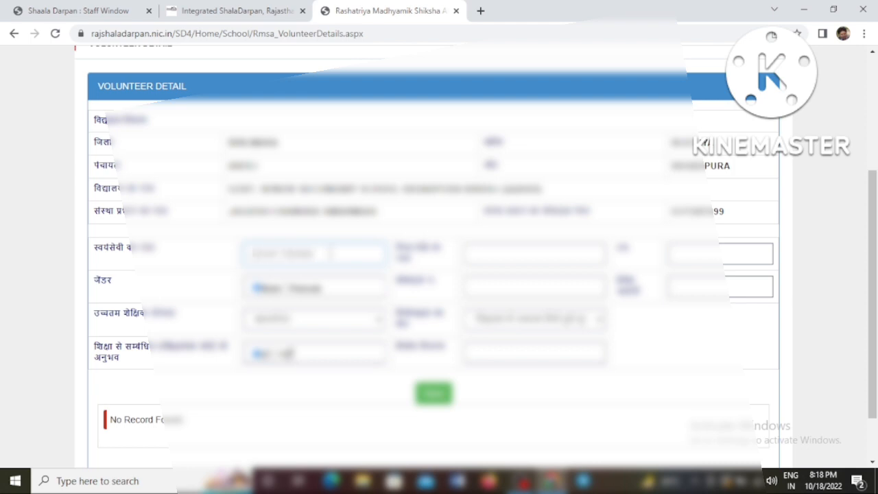
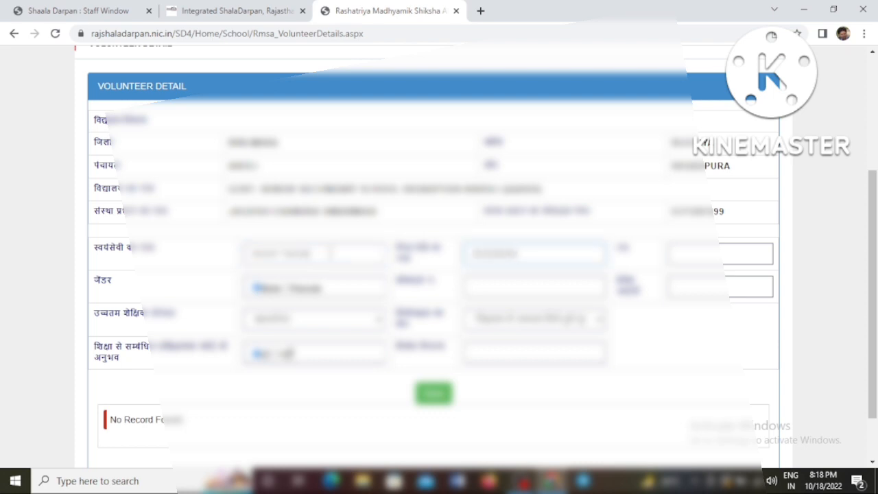
{"action": "key", "text": "Tab"}
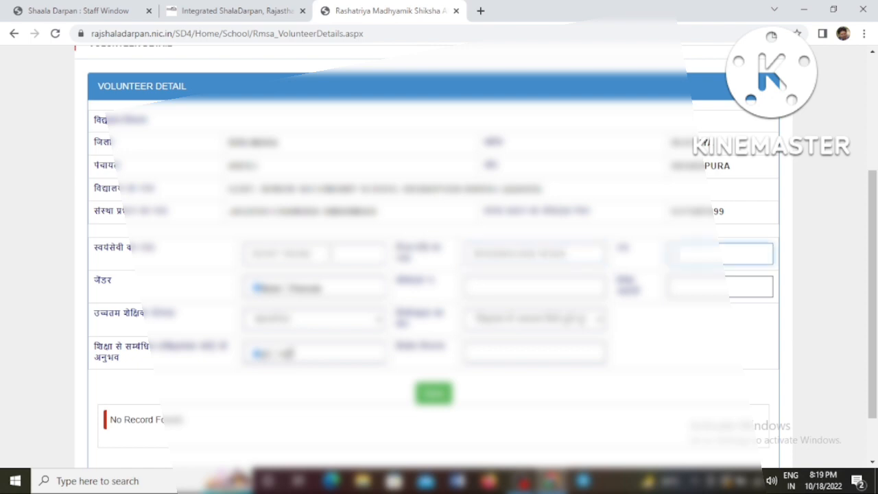
{"action": "type", "text": "25"}
{"action": "key", "text": "Tab"}
{"action": "key", "text": "Tab"}
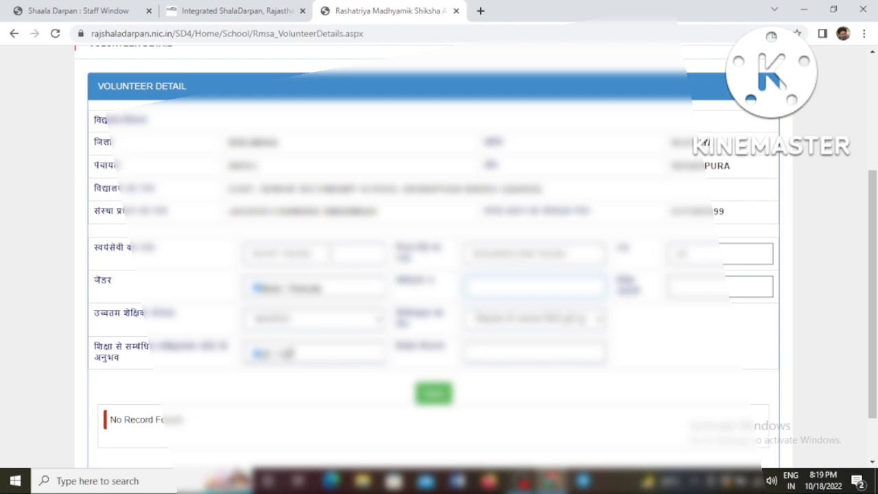
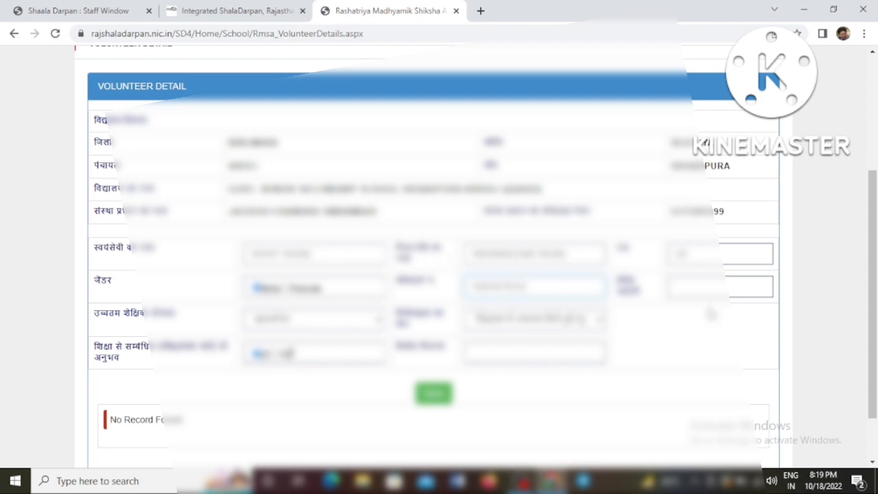
Step: Enter the volunteer's mobile number and put NO in the last remarks field
{"action": "left_click", "coordinate": [713, 297]}
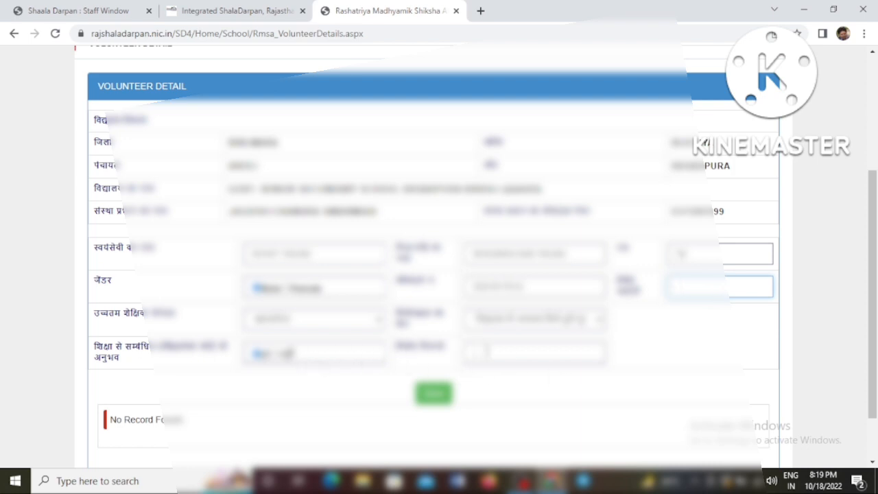
{"action": "left_click", "coordinate": [487, 352]}
{"action": "type", "text": "NO"}
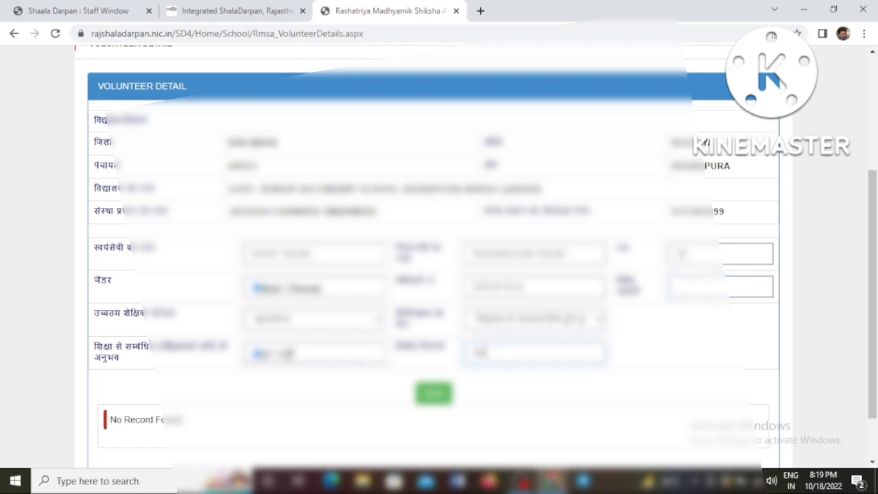
{"action": "scroll", "coordinate": [403, 311], "scroll_direction": "down", "scroll_amount": 1}
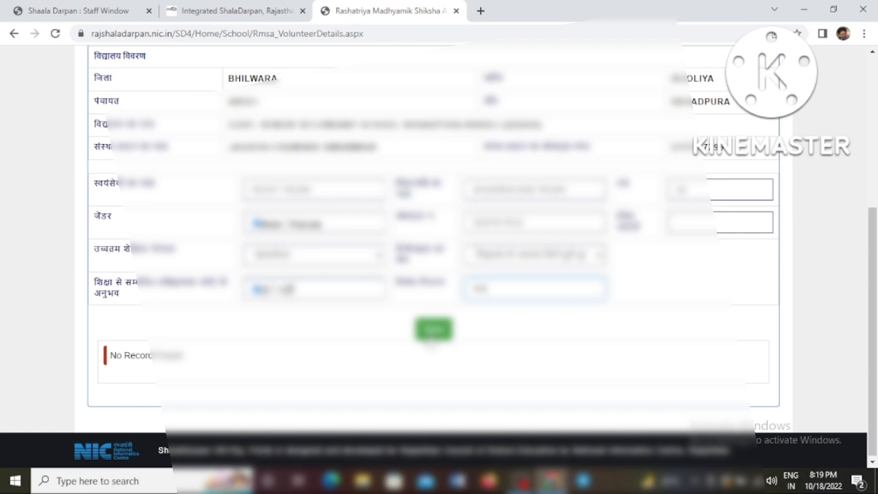
Step: Attempt to save the volunteer form and dismiss the resulting warning
{"action": "left_click", "coordinate": [431, 336]}
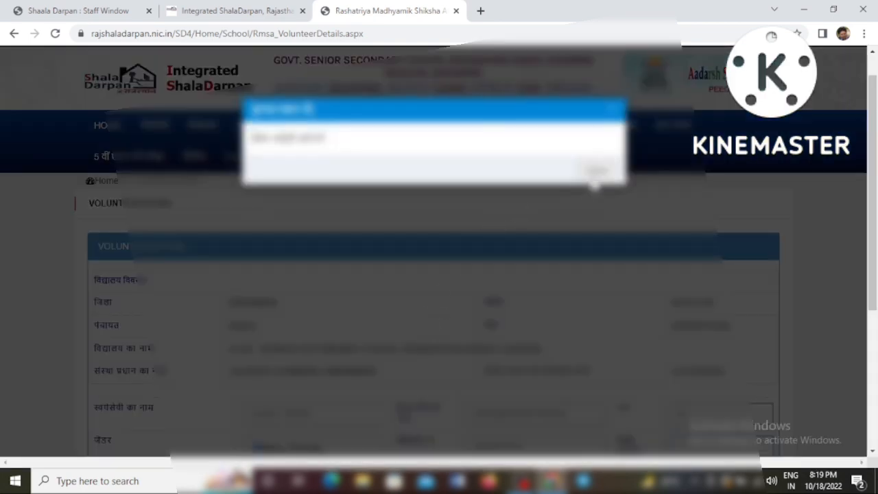
{"action": "left_click", "coordinate": [594, 170]}
{"action": "scroll", "coordinate": [538, 334], "scroll_direction": "down", "scroll_amount": 1}
{"action": "scroll", "coordinate": [538, 334], "scroll_direction": "down", "scroll_amount": 3}
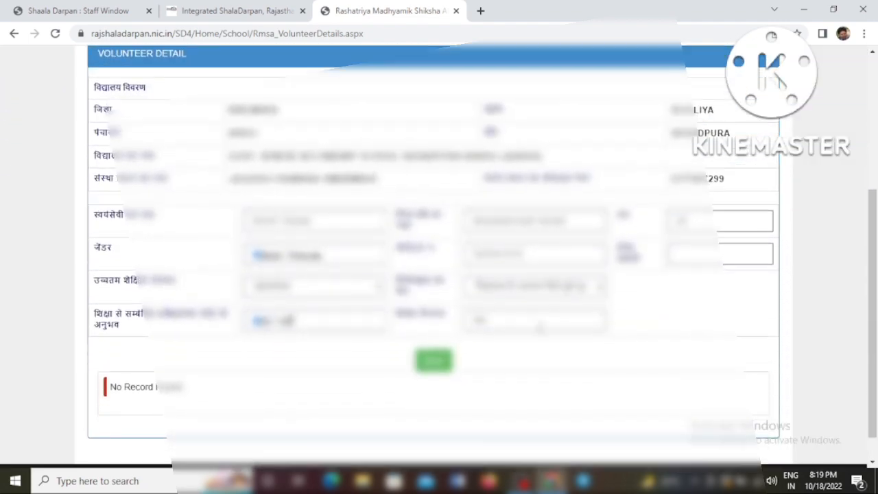
Step: Fill in the volunteer's e-mail address and save the record
{"action": "left_click", "coordinate": [679, 253]}
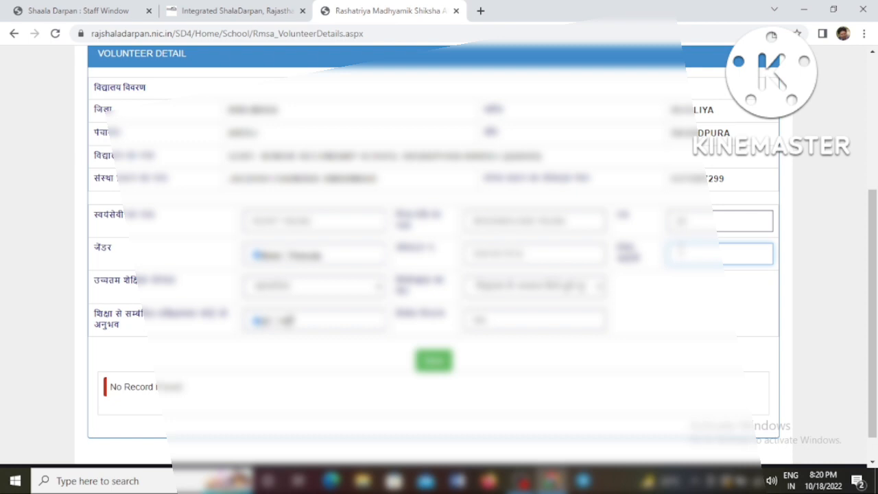
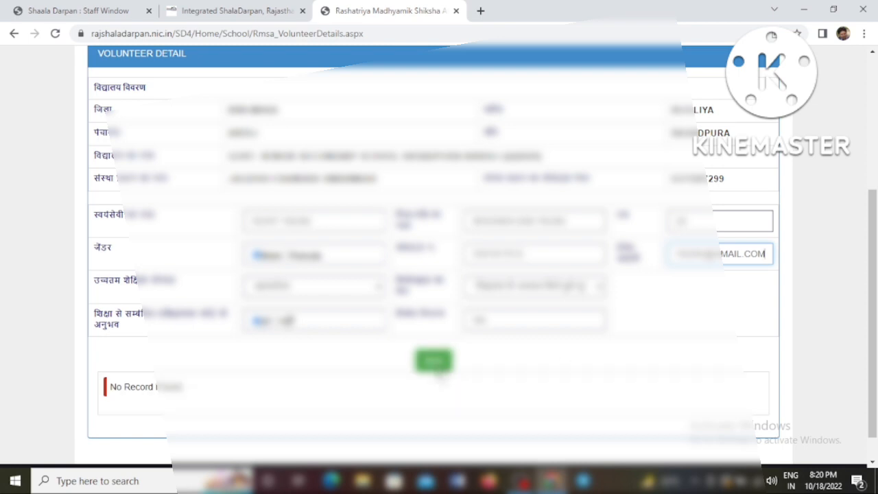
{"action": "left_click", "coordinate": [438, 369]}
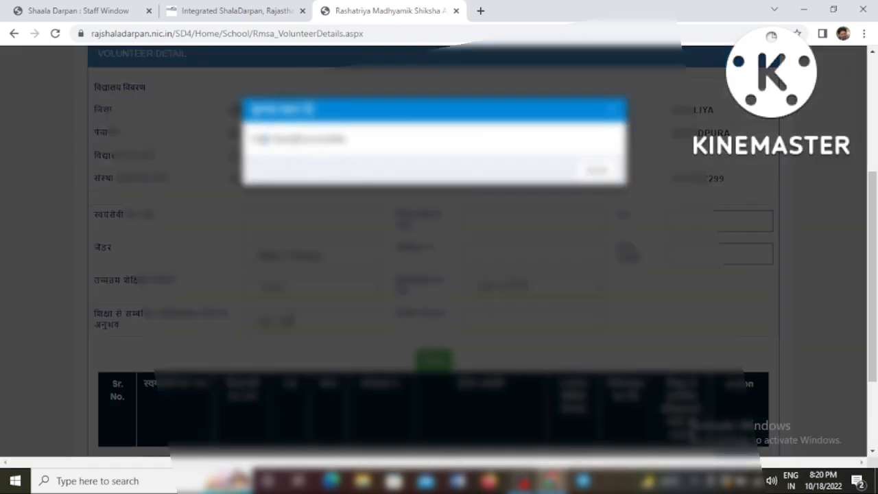
Step: Close the save confirmation and check the new volunteer as row 1 in the records table
{"action": "triple_click", "coordinate": [295, 138]}
{"action": "left_click", "coordinate": [600, 179]}
{"action": "scroll", "coordinate": [603, 294], "scroll_direction": "down", "scroll_amount": 1}
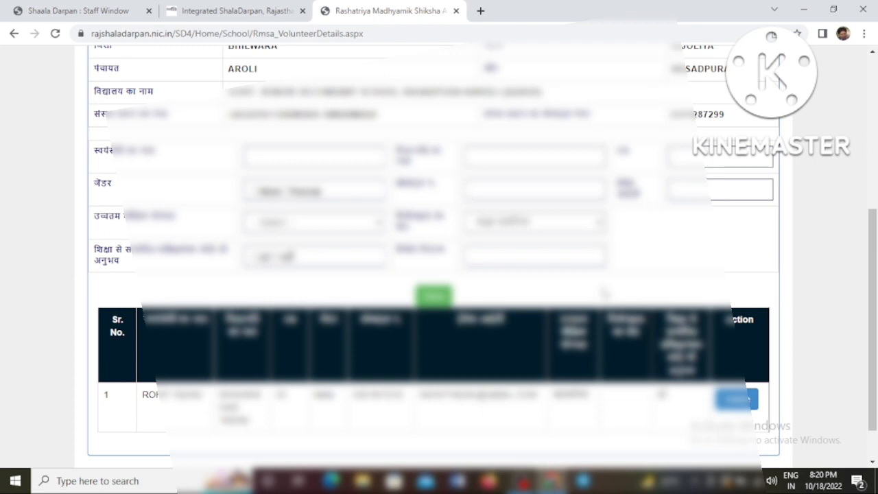
{"action": "scroll", "coordinate": [604, 294], "scroll_direction": "down", "scroll_amount": 1}
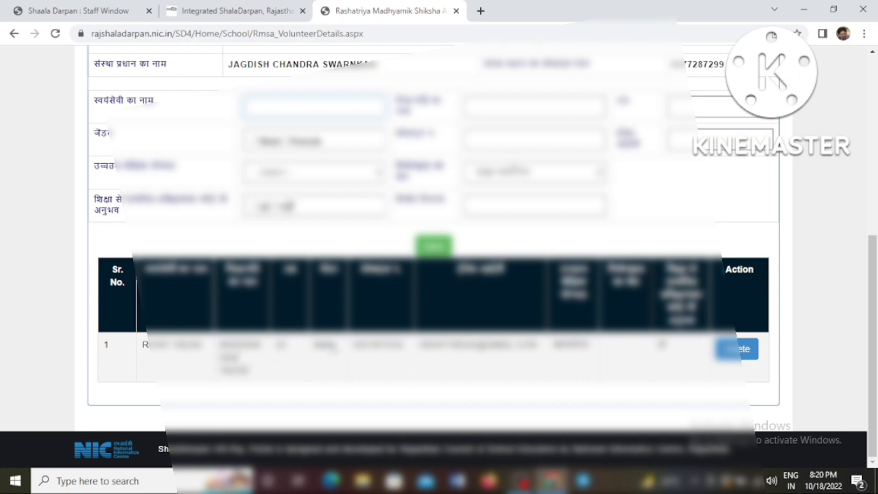
{"action": "left_click_drag", "start_coordinate": [145, 270], "coordinate": [212, 270]}
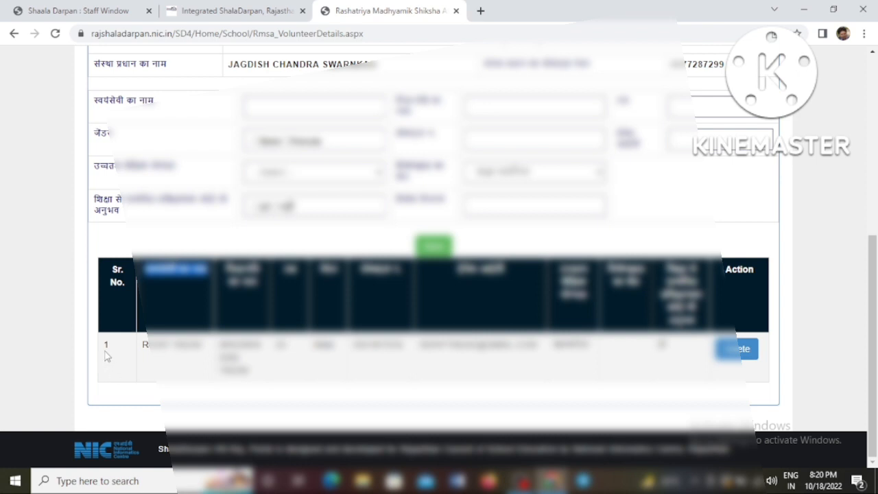
Step: Delete volunteer record 1 from the table and confirm the deletion
{"action": "left_click", "coordinate": [143, 348]}
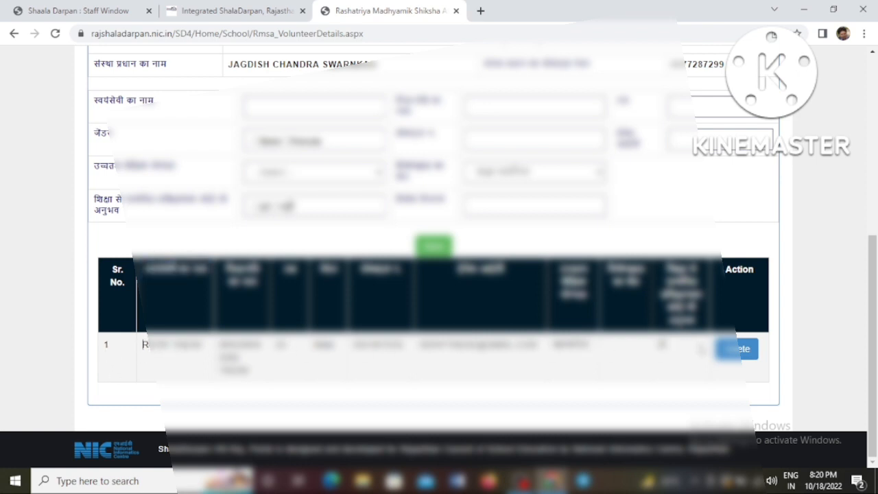
{"action": "left_click", "coordinate": [728, 352]}
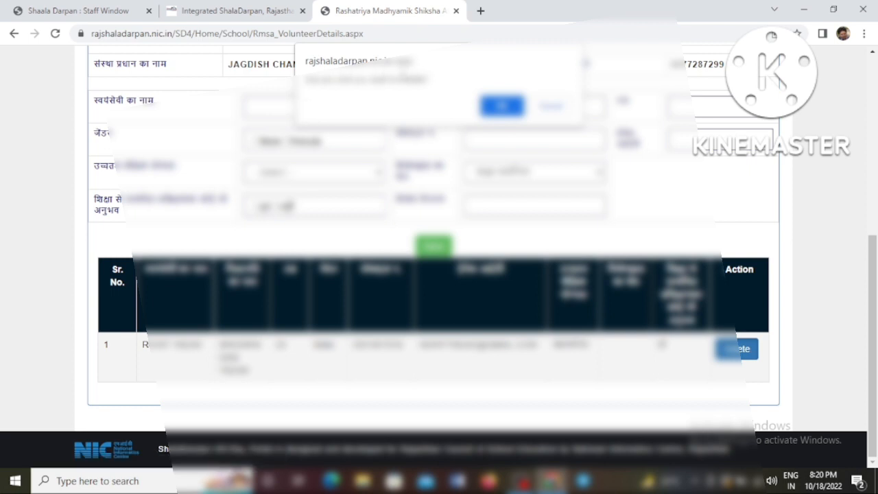
{"action": "left_click_drag", "start_coordinate": [377, 79], "coordinate": [434, 80]}
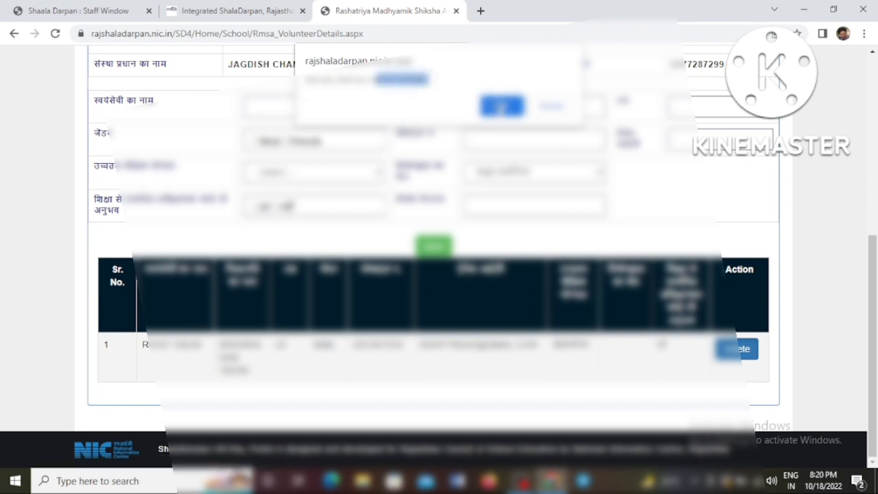
{"action": "left_click", "coordinate": [501, 106]}
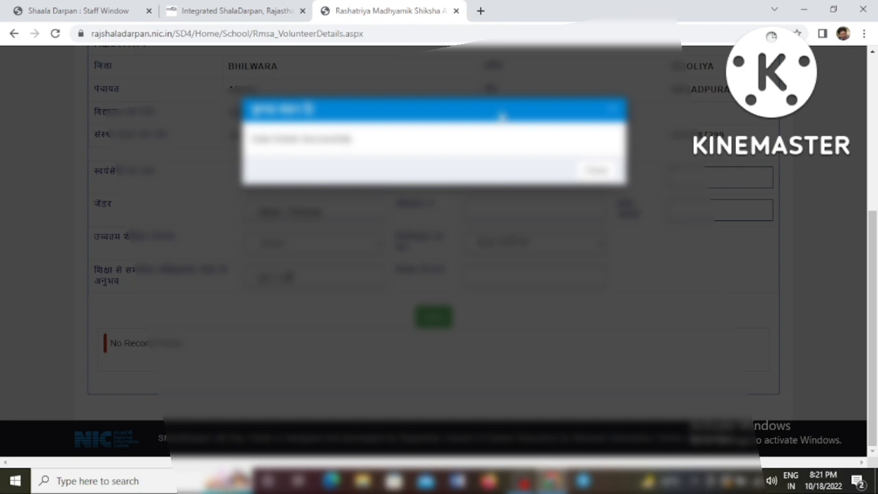
Step: Close the deletion message and reopen विविध › स्वयंसेवक का विवरण जोड़ें to verify no records remain
{"action": "left_click", "coordinate": [596, 170]}
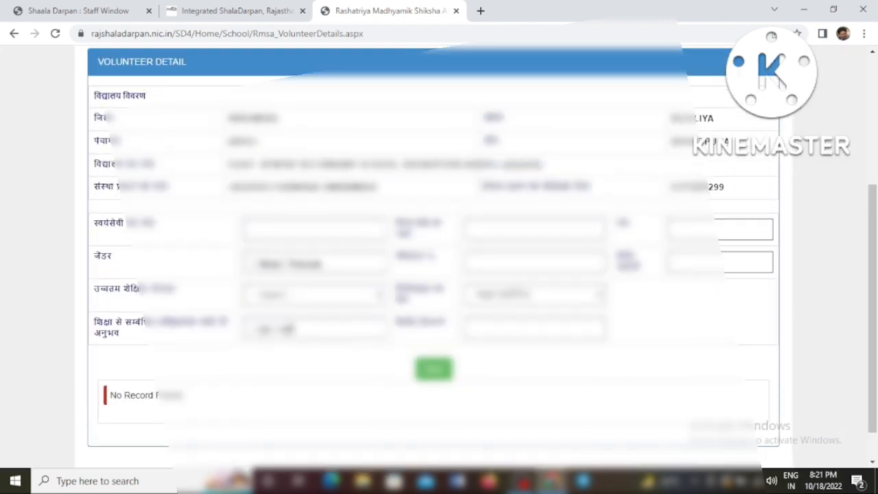
{"action": "scroll", "coordinate": [439, 205], "scroll_direction": "up", "scroll_amount": 2}
{"action": "left_click", "coordinate": [310, 65]}
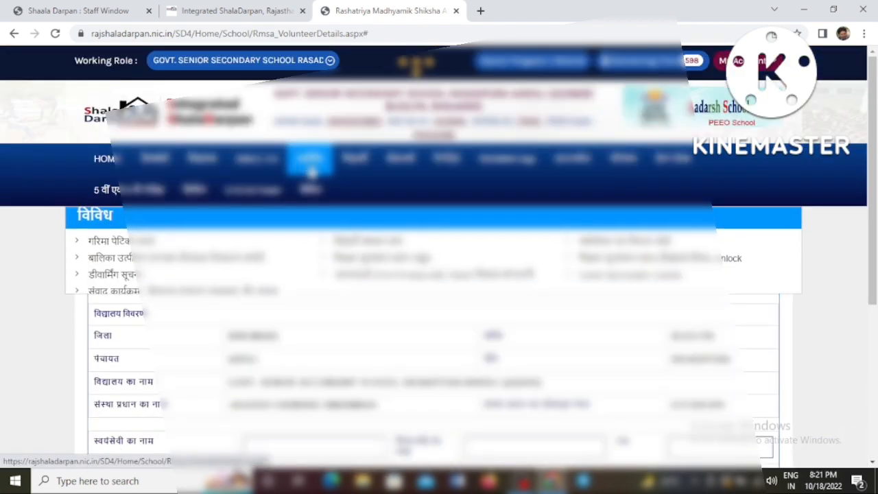
{"action": "scroll", "coordinate": [311, 172], "scroll_direction": "down", "scroll_amount": 2}
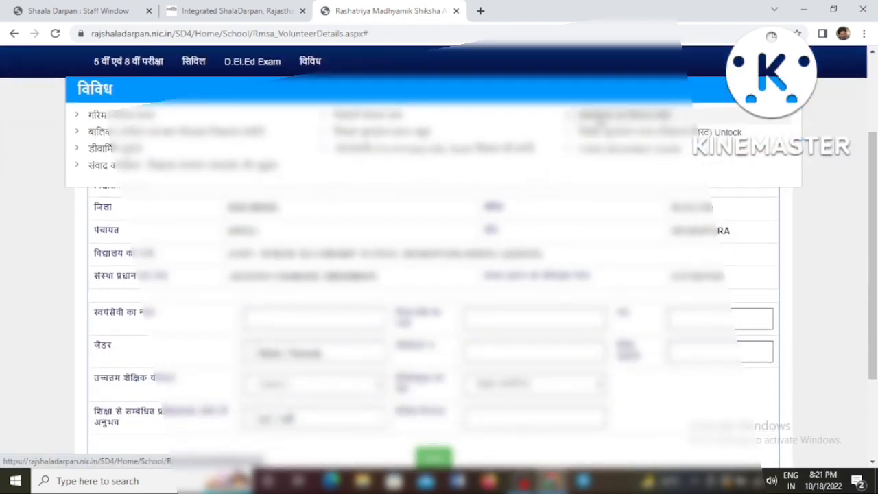
{"action": "left_click", "coordinate": [601, 120]}
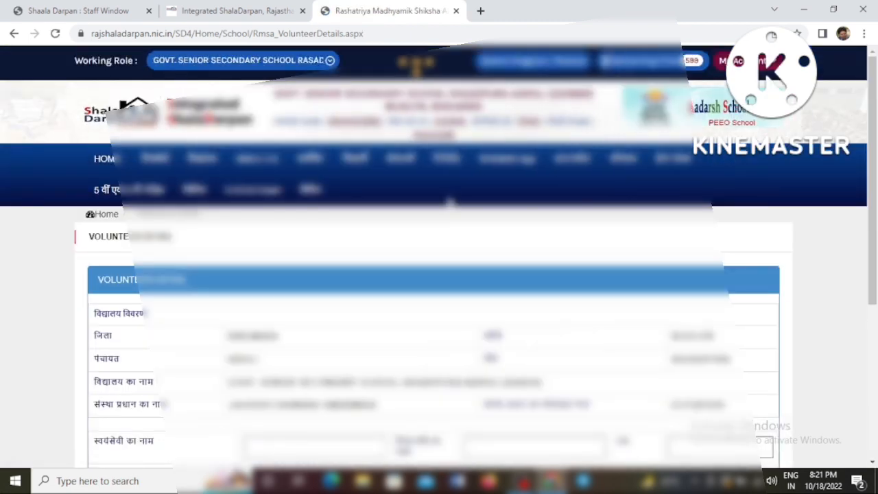
{"action": "scroll", "coordinate": [451, 201], "scroll_direction": "down", "scroll_amount": 1}
{"action": "scroll", "coordinate": [389, 198], "scroll_direction": "down", "scroll_amount": 3}
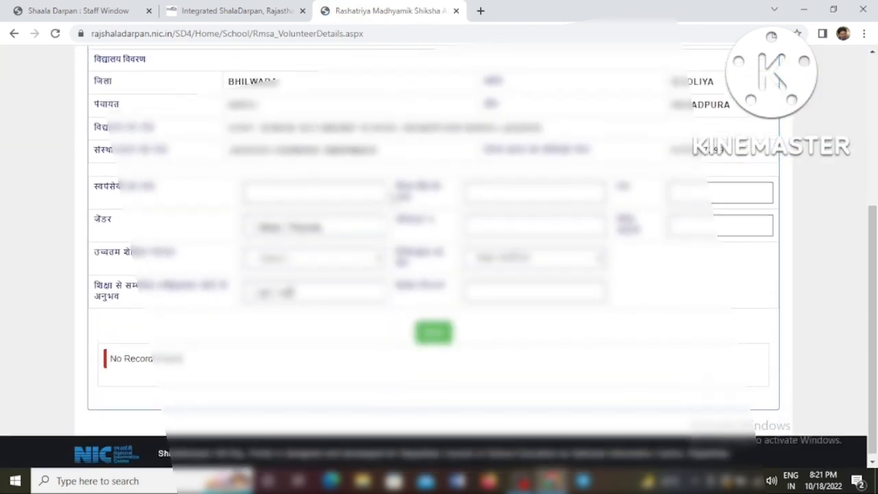